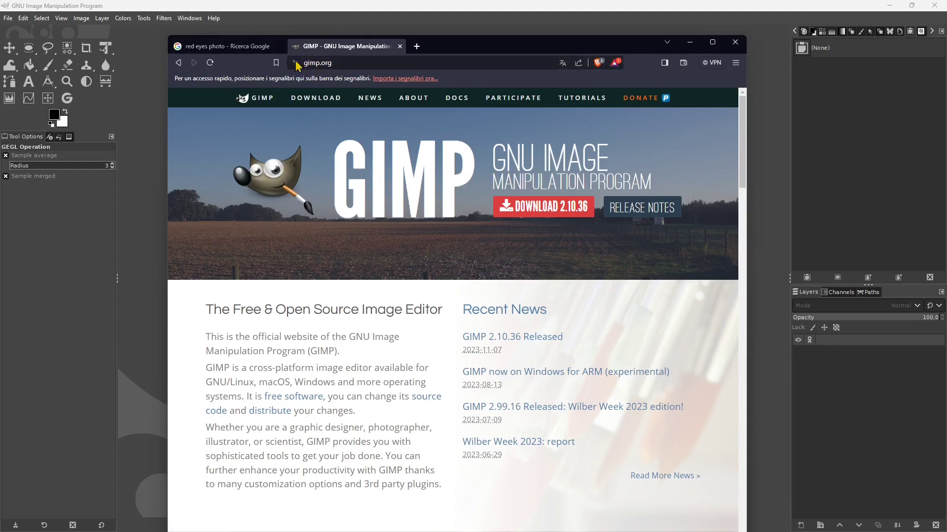
Browse the image results for red eyes photo and preview the Wikipedia red-eye effect picture in an enlarged browser window.
{"action": "left_click", "coordinate": [228, 53]}
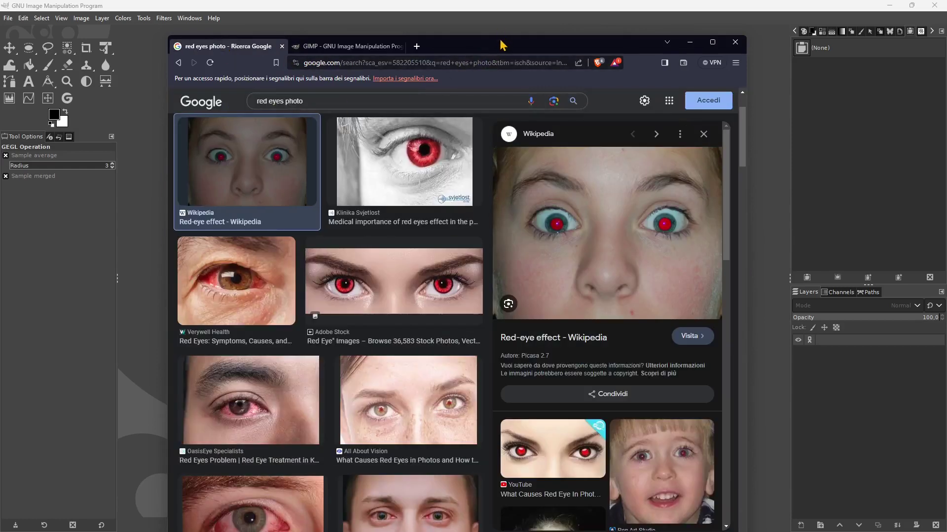
{"action": "left_click_drag", "start_coordinate": [502, 36], "coordinate": [408, 50]}
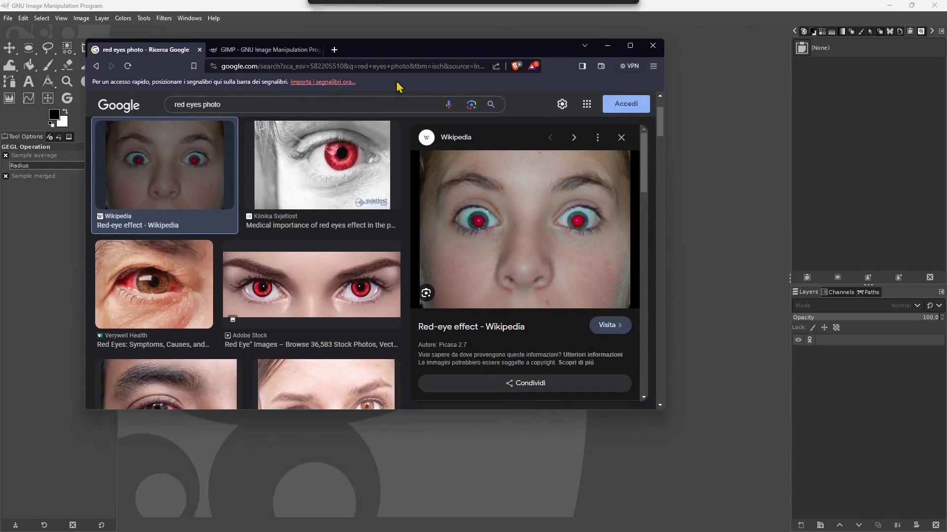
{"action": "left_click_drag", "start_coordinate": [664, 412], "coordinate": [883, 499]}
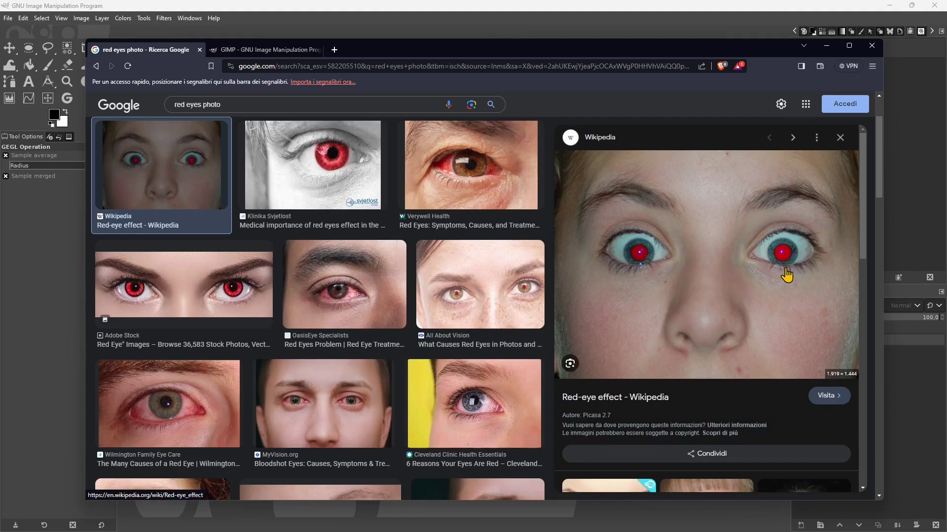
{"action": "scroll", "coordinate": [773, 270], "scroll_direction": "down", "scroll_amount": 1}
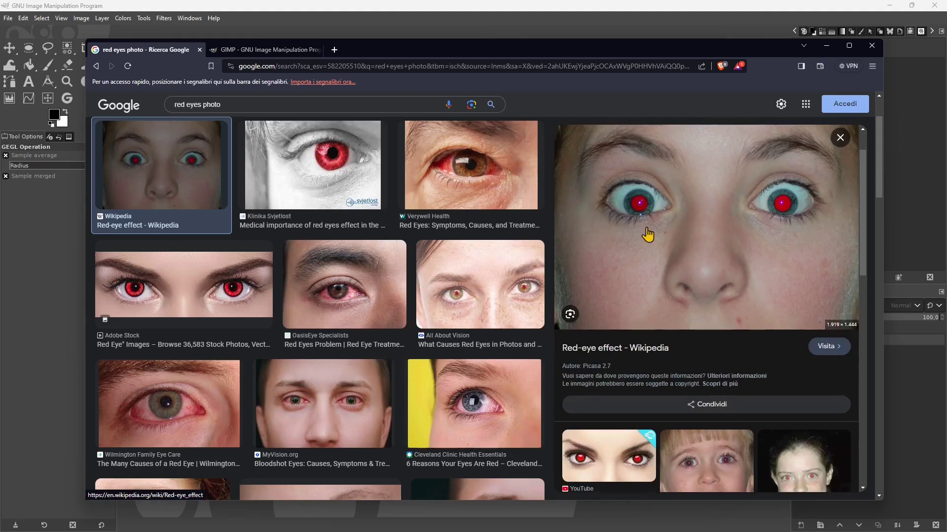
{"action": "scroll", "coordinate": [672, 238], "scroll_direction": "down", "scroll_amount": 4}
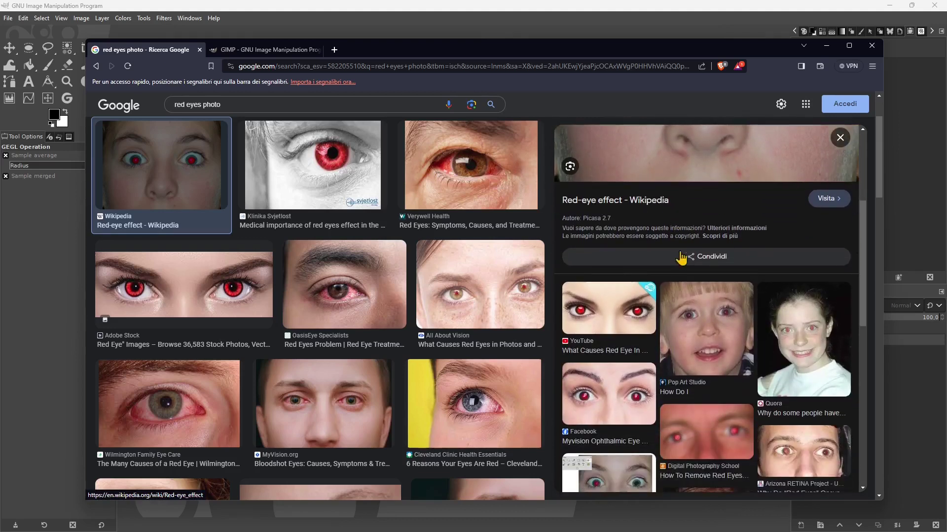
{"action": "scroll", "coordinate": [790, 288], "scroll_direction": "down", "scroll_amount": 6}
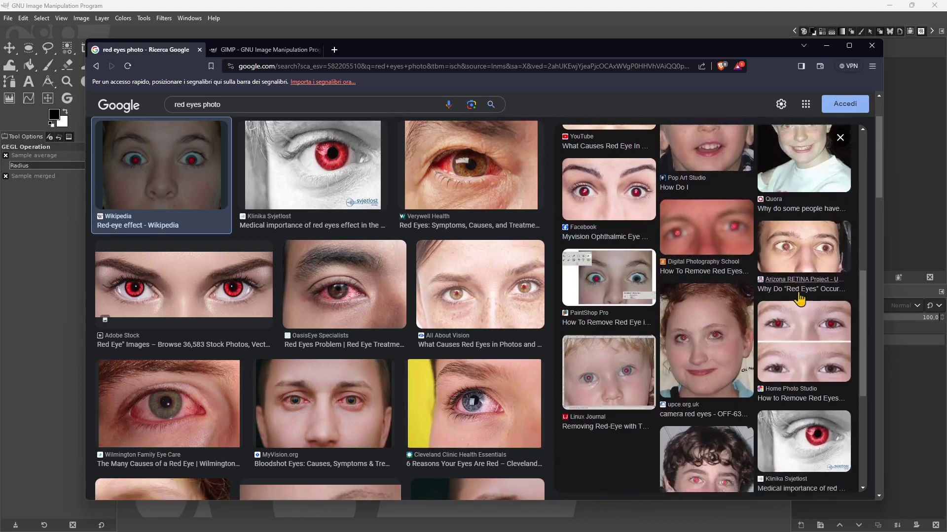
{"action": "scroll", "coordinate": [619, 331], "scroll_direction": "down", "scroll_amount": 2}
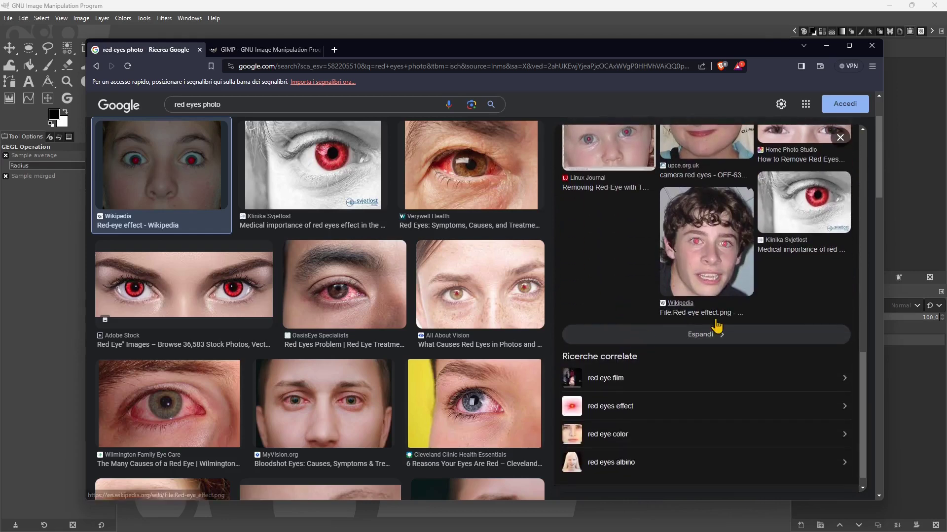
{"action": "scroll", "coordinate": [480, 313], "scroll_direction": "down", "scroll_amount": 3}
{"action": "scroll", "coordinate": [479, 313], "scroll_direction": "up", "scroll_amount": 4}
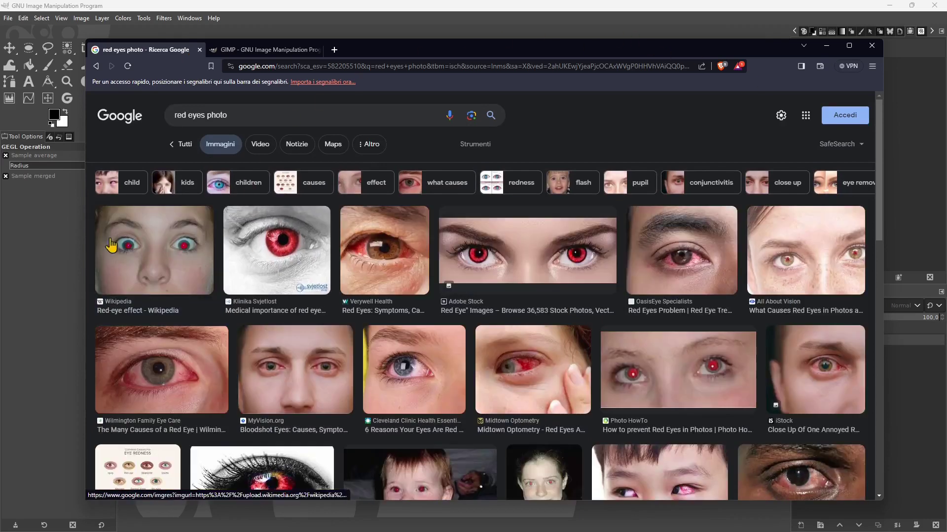
{"action": "left_click", "coordinate": [110, 242]}
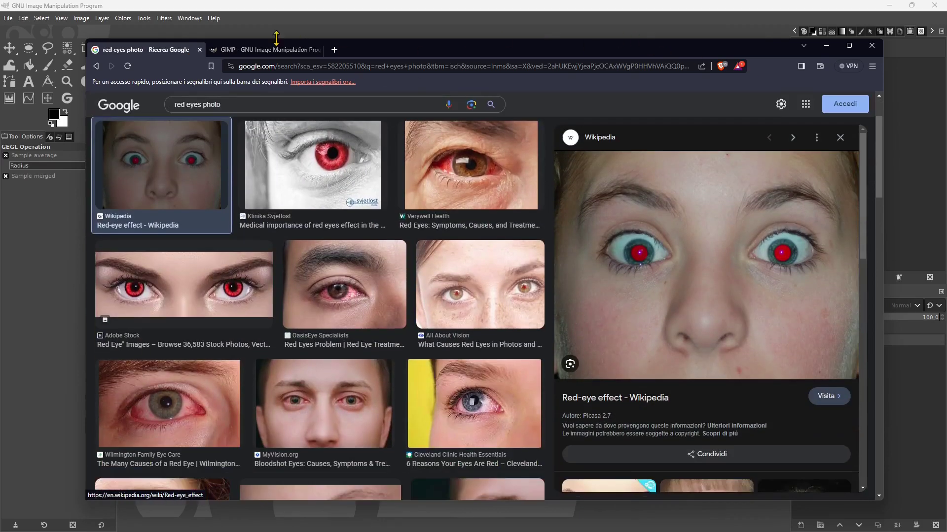
Switch to GIMP and open the recently used image redeys.png, enlarged to 150% view.
{"action": "left_click", "coordinate": [827, 46]}
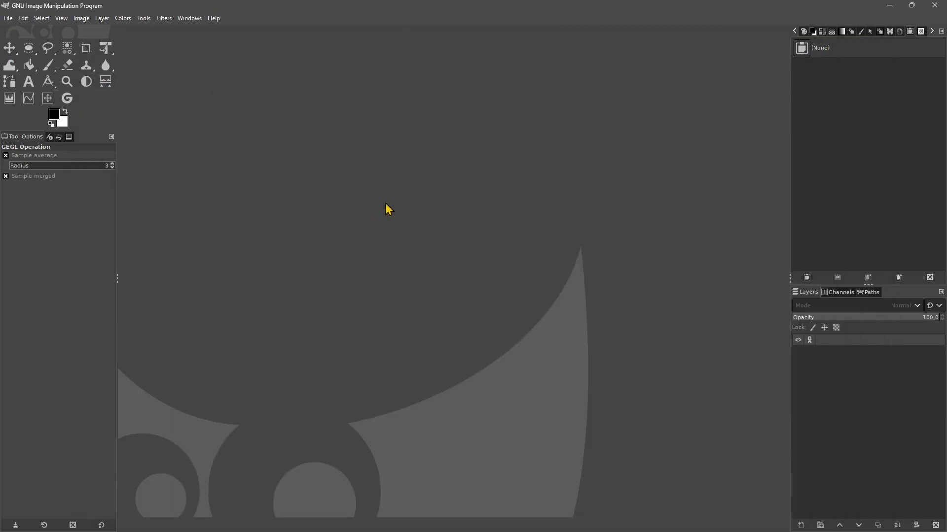
{"action": "left_click", "coordinate": [12, 19]}
{"action": "left_click", "coordinate": [23, 57]}
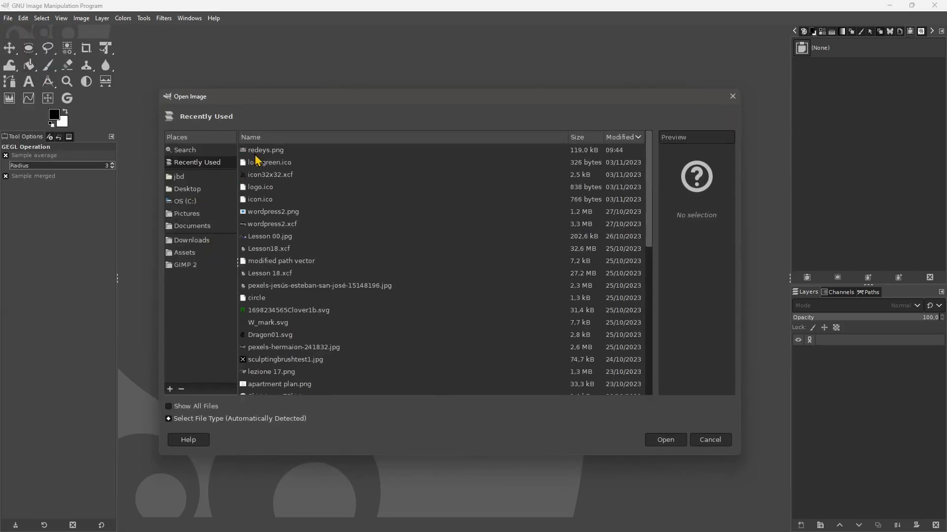
{"action": "left_click", "coordinate": [257, 152]}
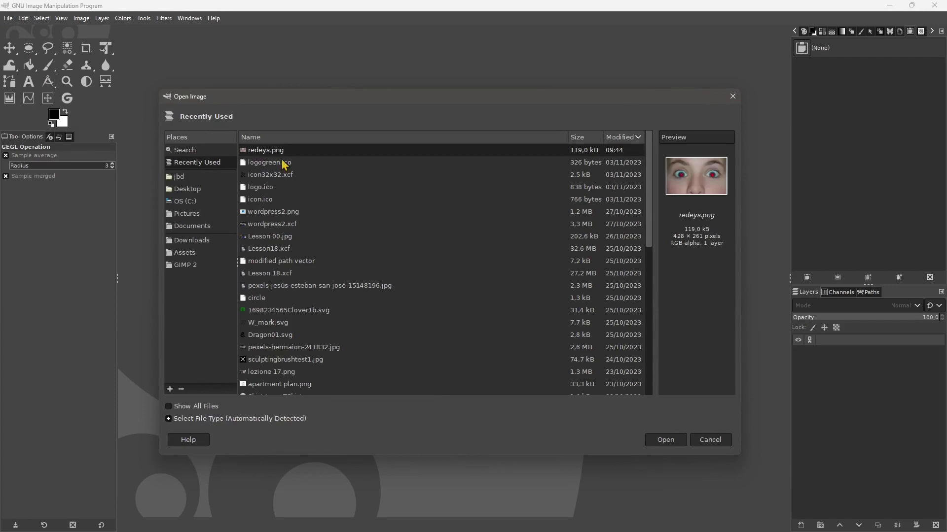
{"action": "left_click", "coordinate": [665, 440]}
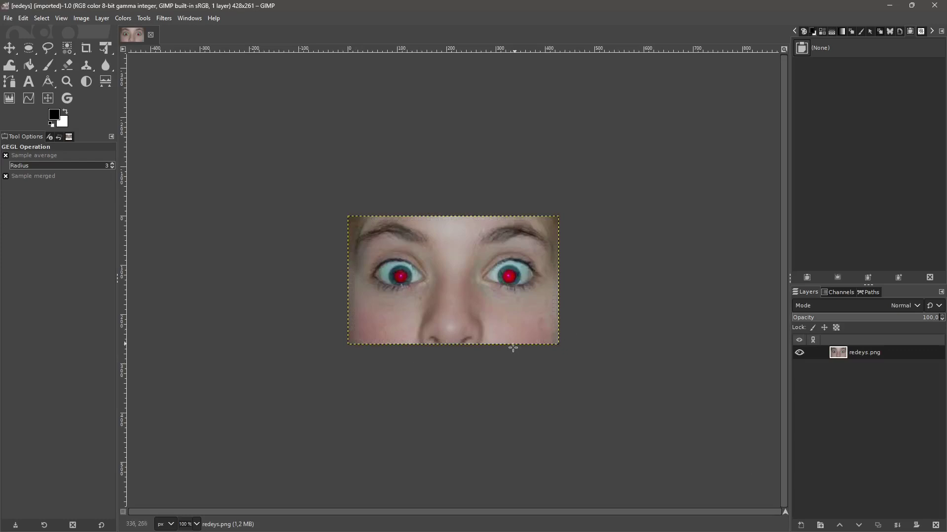
{"action": "scroll", "coordinate": [428, 341], "scroll_direction": "up", "scroll_amount": 1, "text": "ctrl"}
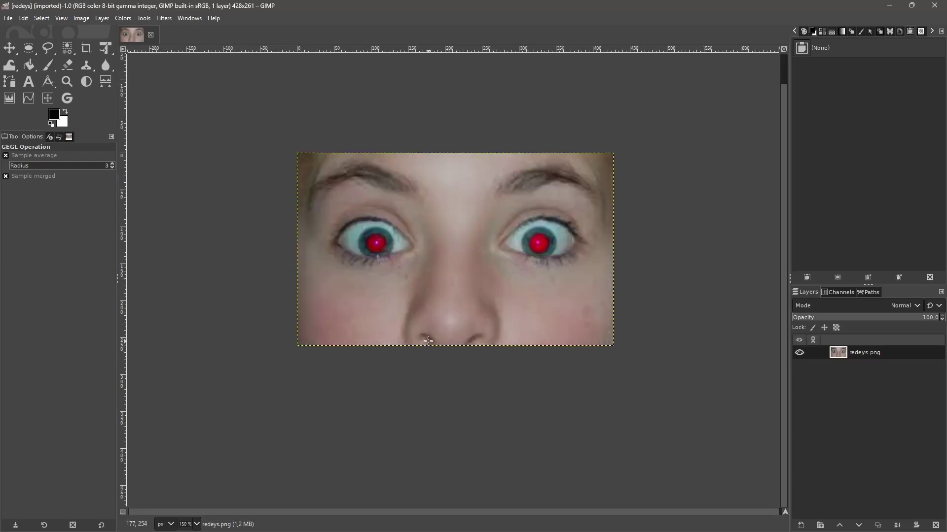
{"action": "scroll", "coordinate": [458, 141], "scroll_direction": "up", "scroll_amount": 1, "text": "ctrl"}
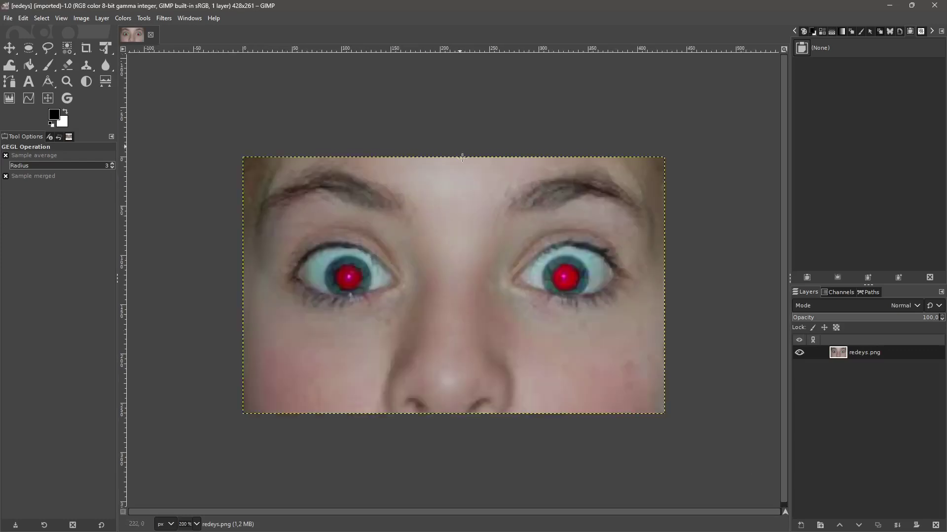
{"action": "scroll", "coordinate": [480, 192], "scroll_direction": "down", "scroll_amount": 1, "text": "ctrl"}
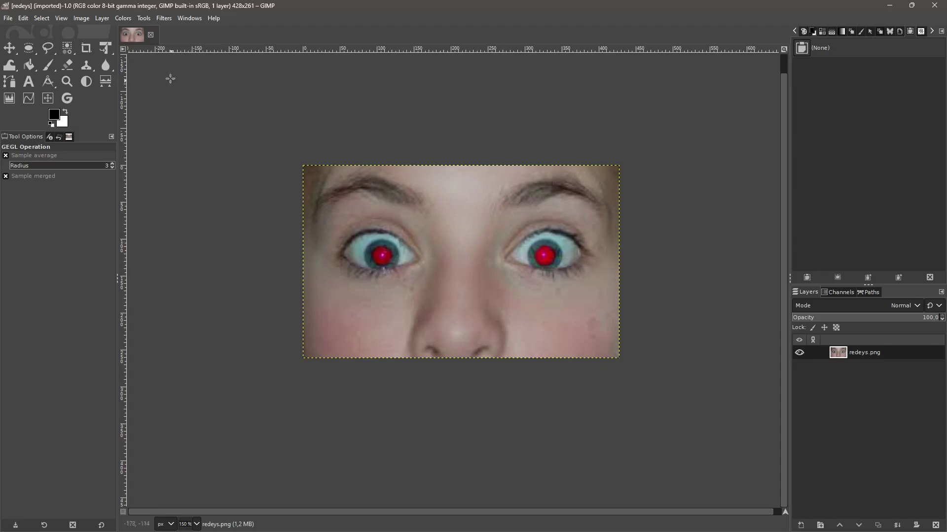
Start the Red Eye Removal filter on the photo and set its threshold to 0.460.
{"action": "left_click", "coordinate": [166, 20]}
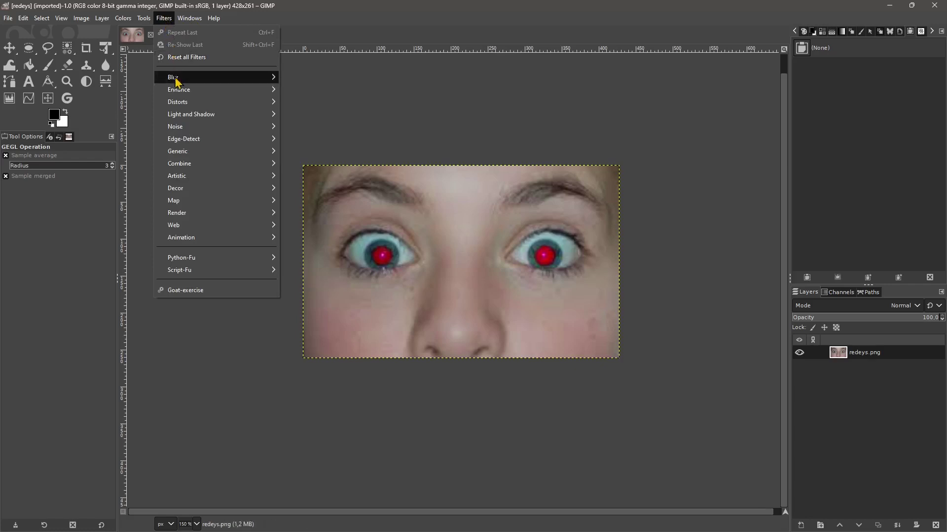
{"action": "mouse_move", "coordinate": [166, 92]}
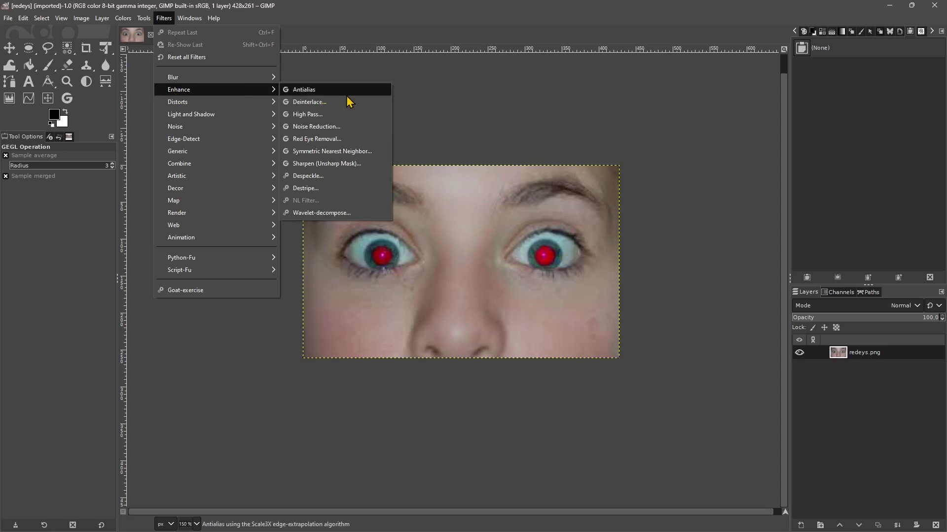
{"action": "left_click", "coordinate": [318, 140]}
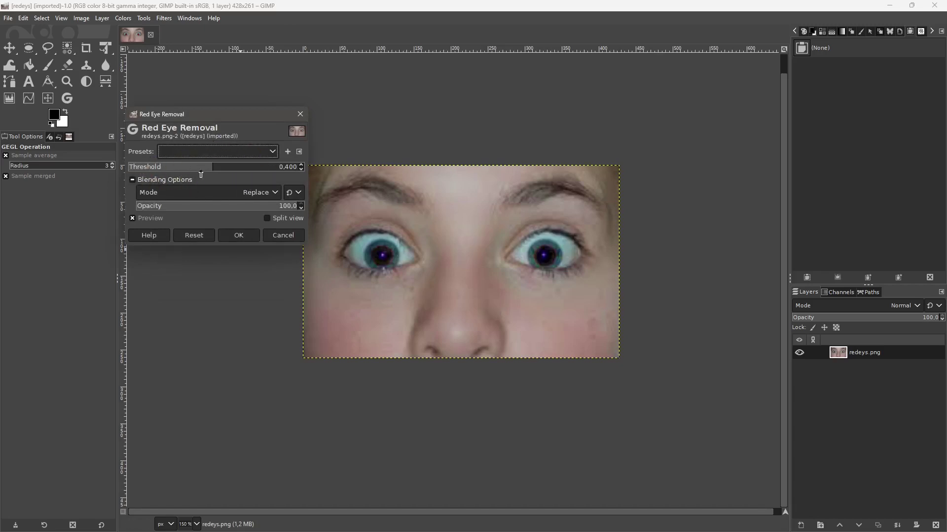
{"action": "left_click_drag", "start_coordinate": [200, 175], "coordinate": [271, 178]}
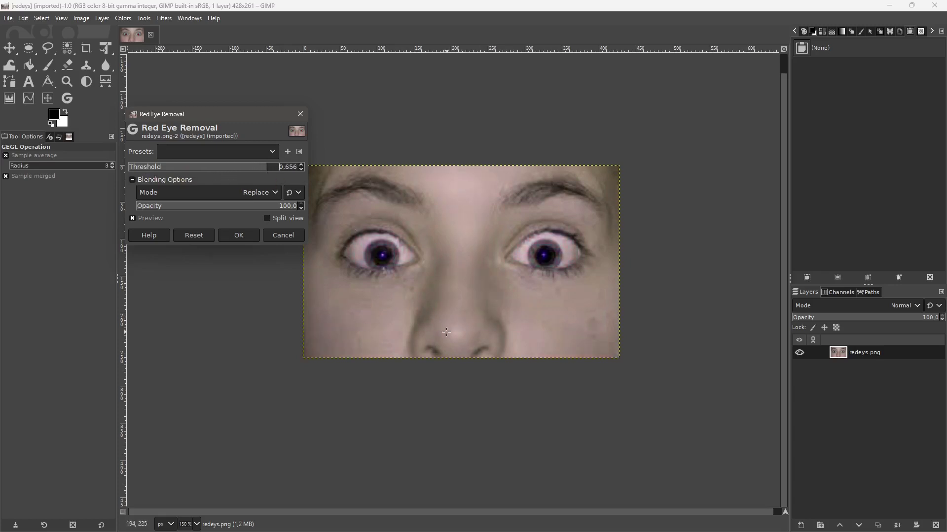
{"action": "left_click_drag", "start_coordinate": [267, 173], "coordinate": [173, 181]}
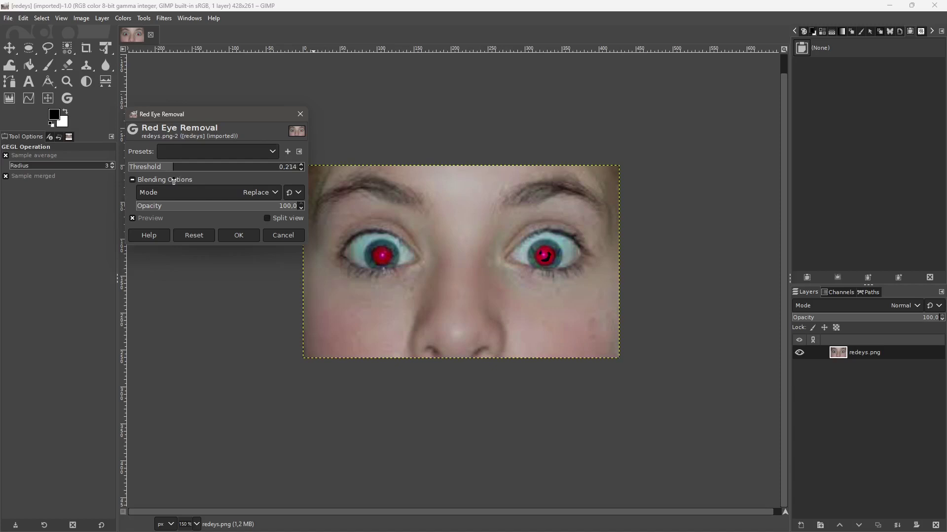
{"action": "mouse_move", "coordinate": [174, 182]}
{"action": "left_mouse_down"}
{"action": "mouse_move", "coordinate": [205, 182]}
{"action": "mouse_move", "coordinate": [188, 183]}
{"action": "left_mouse_up"}
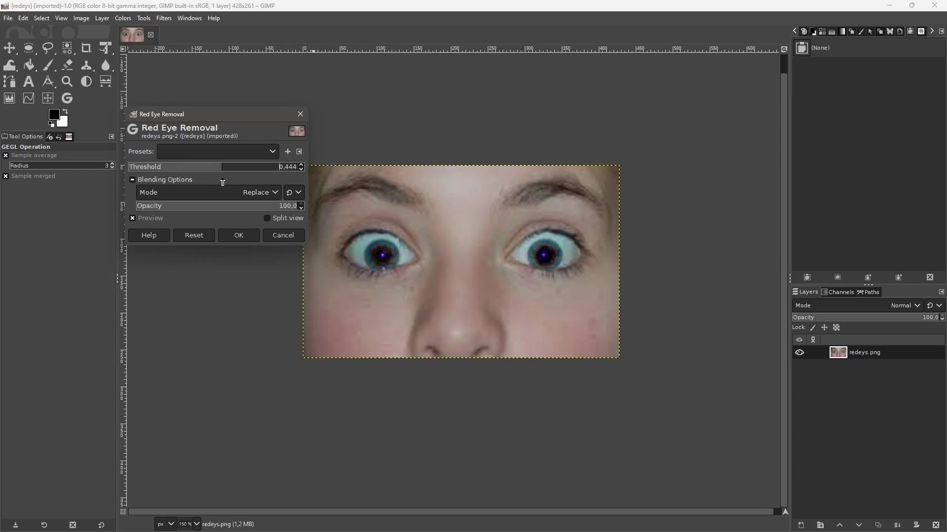
{"action": "left_click_drag", "start_coordinate": [234, 183], "coordinate": [221, 190]}
Try other blending modes for the filter, including Darken only, Linear burn, Hard light, Divide and Luminance, and restore the mode to Replace.
{"action": "left_click_drag", "start_coordinate": [249, 210], "coordinate": [299, 229]}
{"action": "left_click", "coordinate": [261, 193]}
{"action": "left_click", "coordinate": [164, 213]}
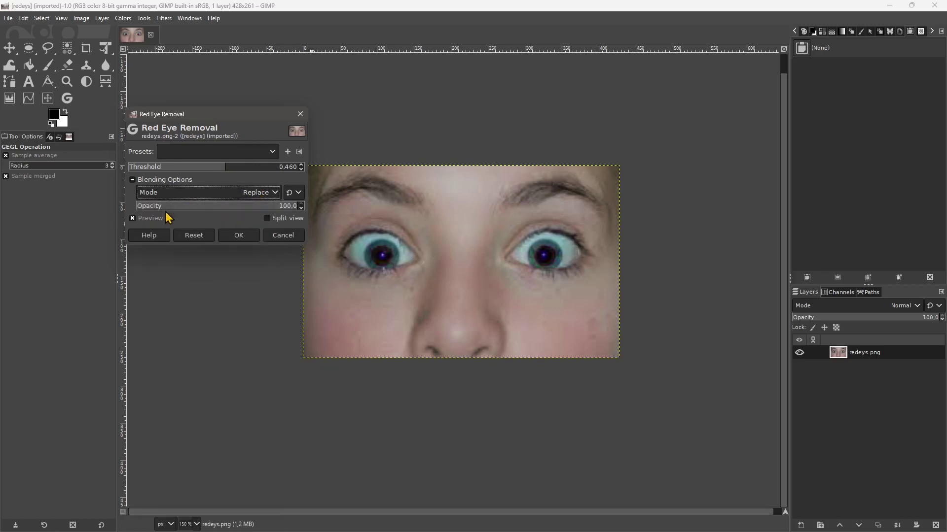
{"action": "key", "text": "Down"}
{"action": "key", "text": "Down"}
{"action": "key", "text": "Down"}
{"action": "key", "text": "Down"}
{"action": "key", "text": "Down"}
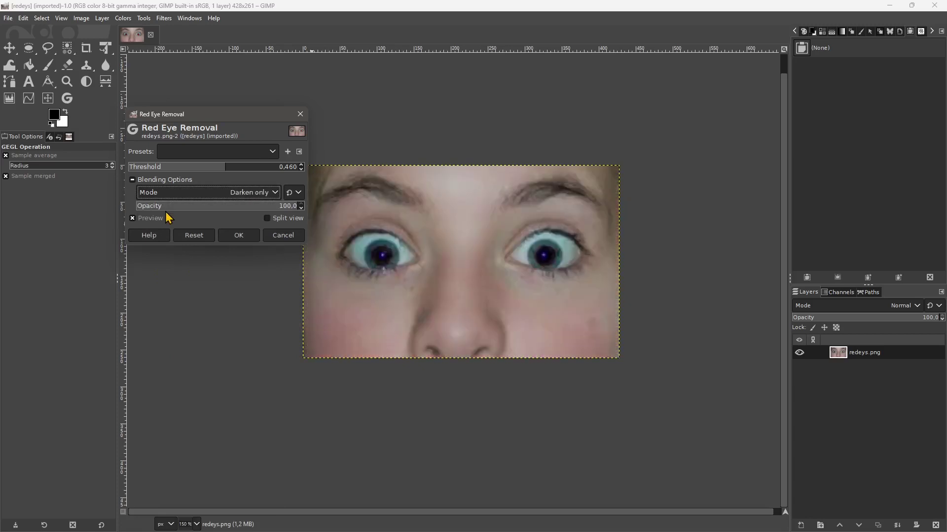
{"action": "key", "text": "Down"}
{"action": "key", "text": "Down"}
{"action": "key", "text": "Down"}
{"action": "key", "text": "Down"}
{"action": "key", "text": "Down"}
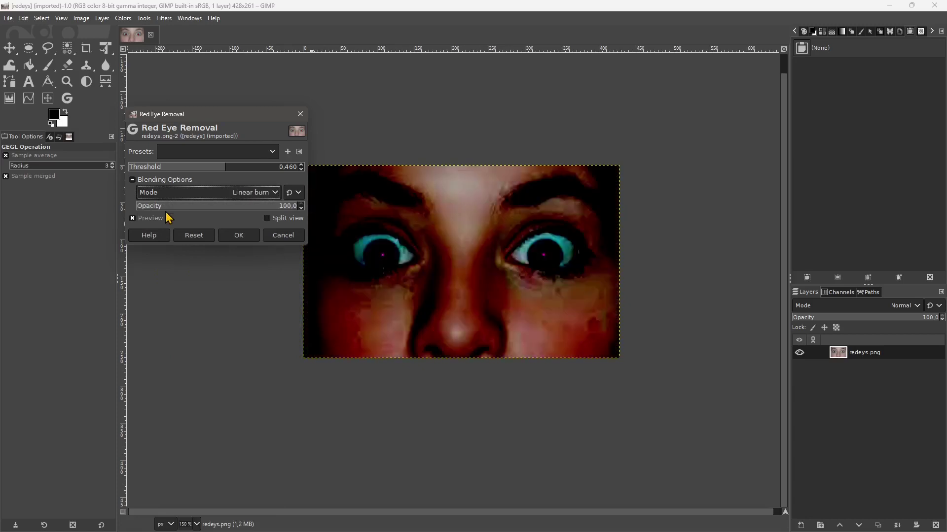
{"action": "key", "text": "Up"}
{"action": "key", "text": "Up"}
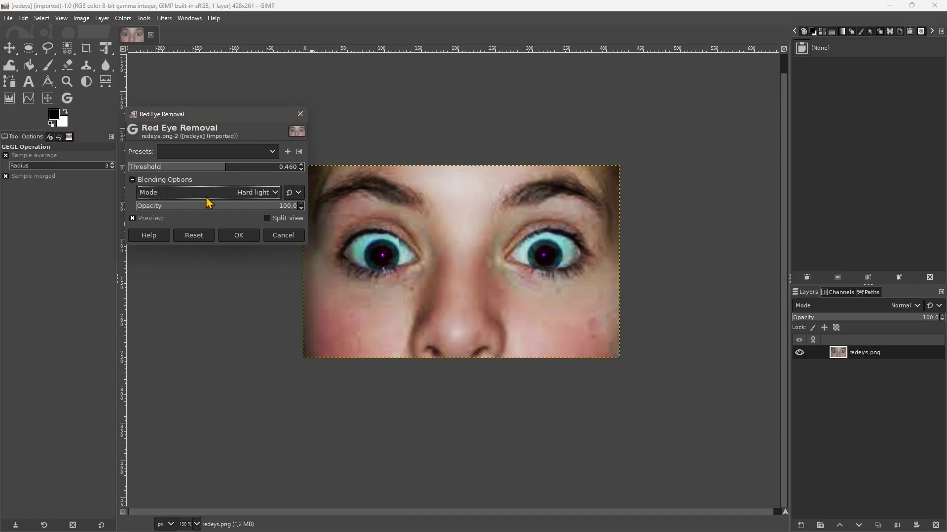
{"action": "key", "text": "Down"}
{"action": "key", "text": "Down"}
{"action": "key", "text": "Down"}
{"action": "key", "text": "Down"}
{"action": "key", "text": "Down"}
{"action": "key", "text": "Down"}
{"action": "key", "text": "Down"}
{"action": "key", "text": "Down"}
{"action": "key", "text": "Down"}
{"action": "key", "text": "Down"}
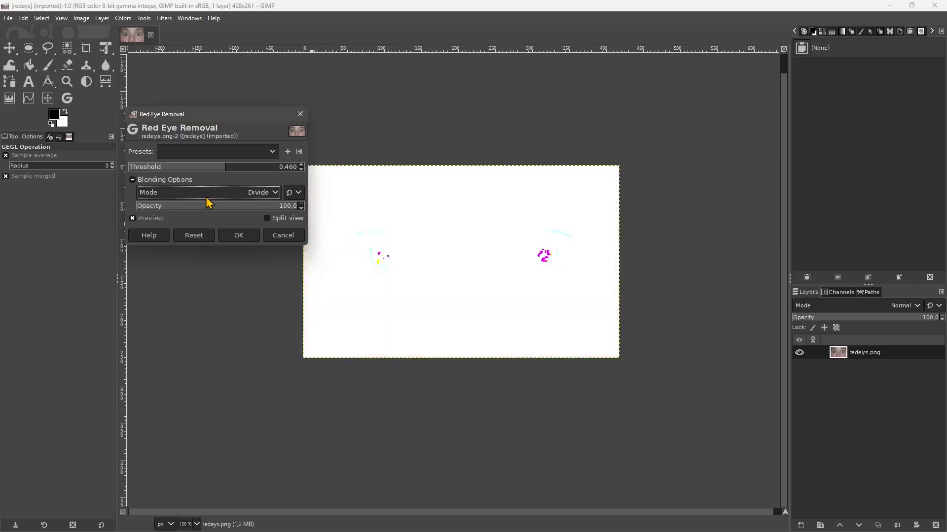
{"action": "key", "text": "Down"}
{"action": "key", "text": "Down"}
{"action": "key", "text": "Down"}
{"action": "key", "text": "Down"}
{"action": "key", "text": "Down"}
{"action": "key", "text": "Down"}
{"action": "key", "text": "Down"}
{"action": "key", "text": "Down"}
{"action": "key", "text": "Down"}
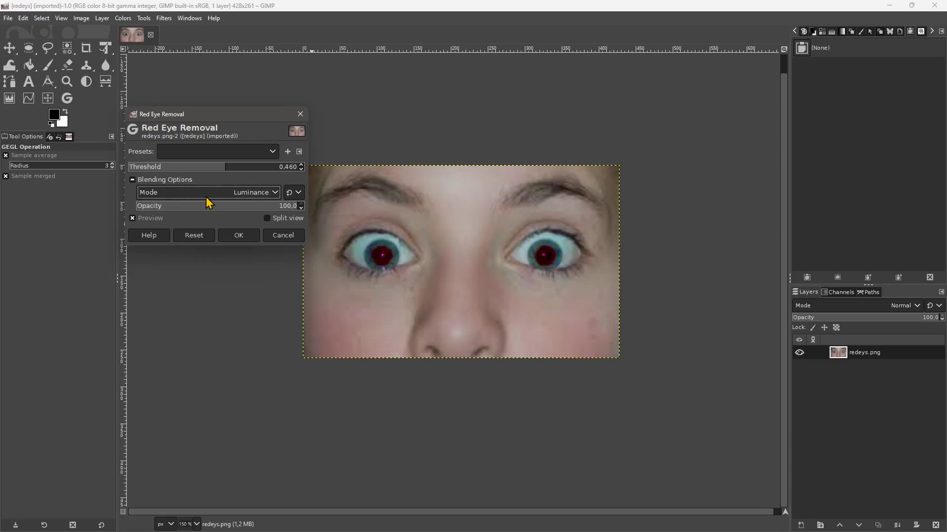
{"action": "left_click", "coordinate": [275, 193]}
{"action": "scroll", "coordinate": [239, 232], "scroll_direction": "up", "scroll_amount": 10}
{"action": "left_click", "coordinate": [171, 205]}
Turn on the split view to compare the corrected and original eyes, and apply the red eye removal.
{"action": "left_click", "coordinate": [267, 218]}
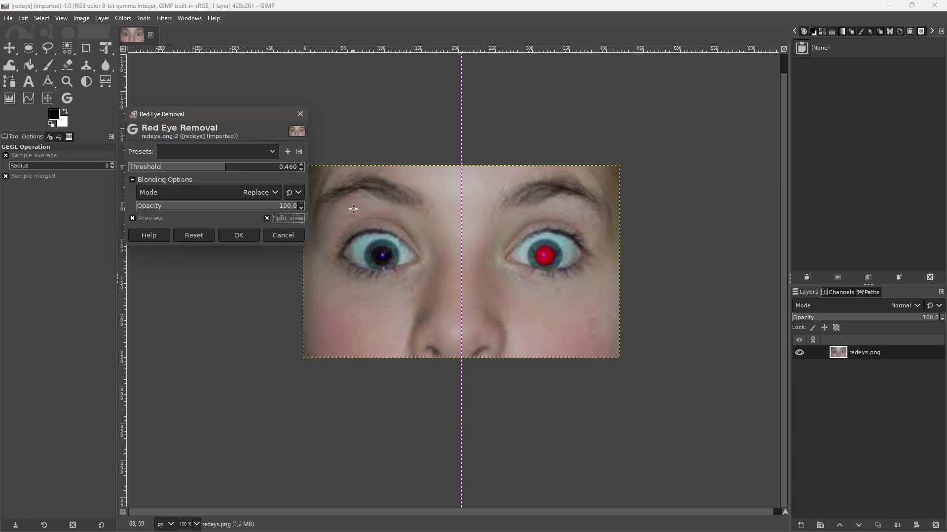
{"action": "left_click", "coordinate": [242, 236]}
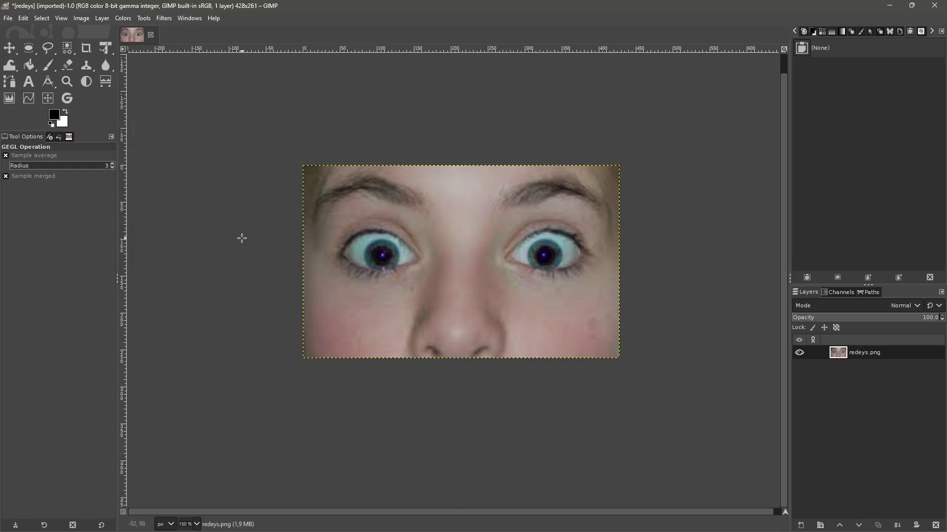